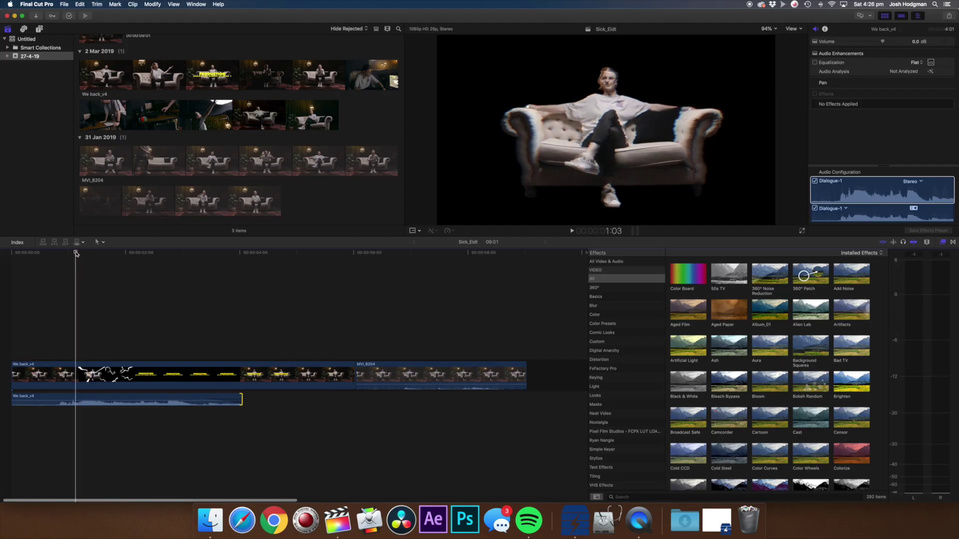
- Scrub from the finished glitch clip to the MVI_8204 couch clip and play it
left_click_drag(75, 253, 71, 253)
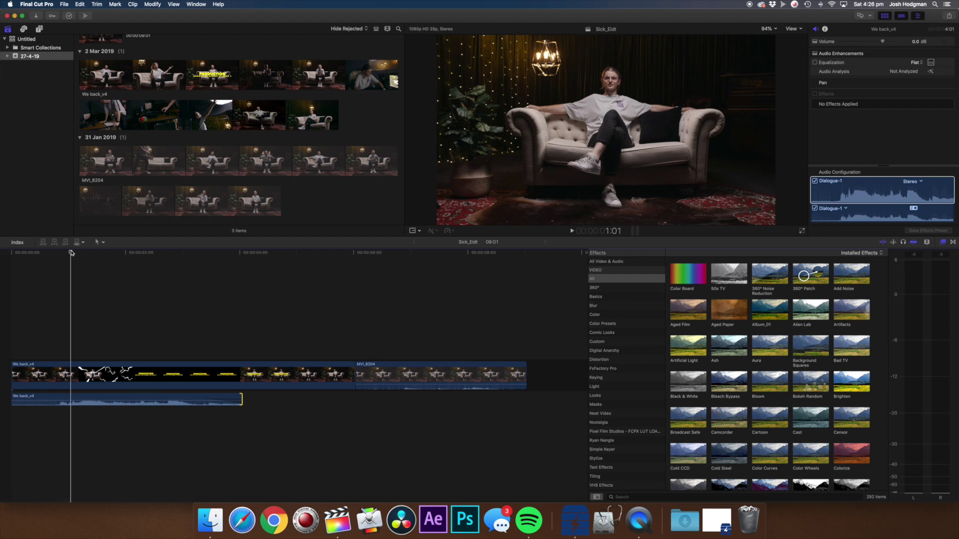
left_click_drag(72, 253, 379, 274)
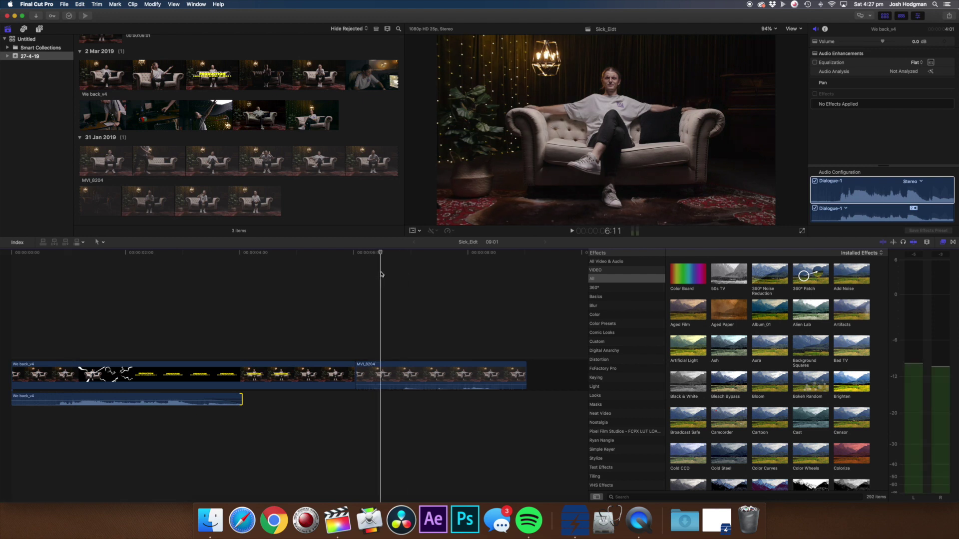
key("space")
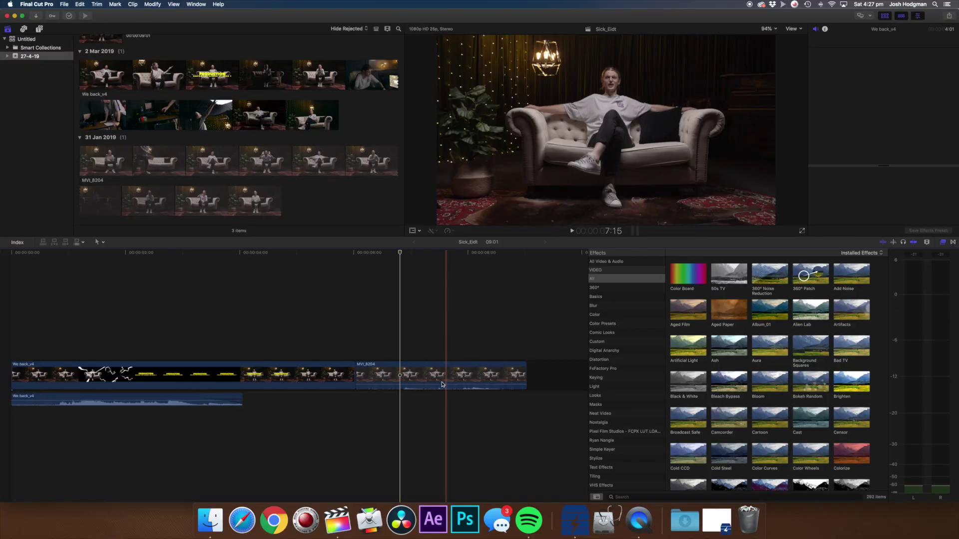
- Hide the effects list and bring it back up
left_click(944, 243)
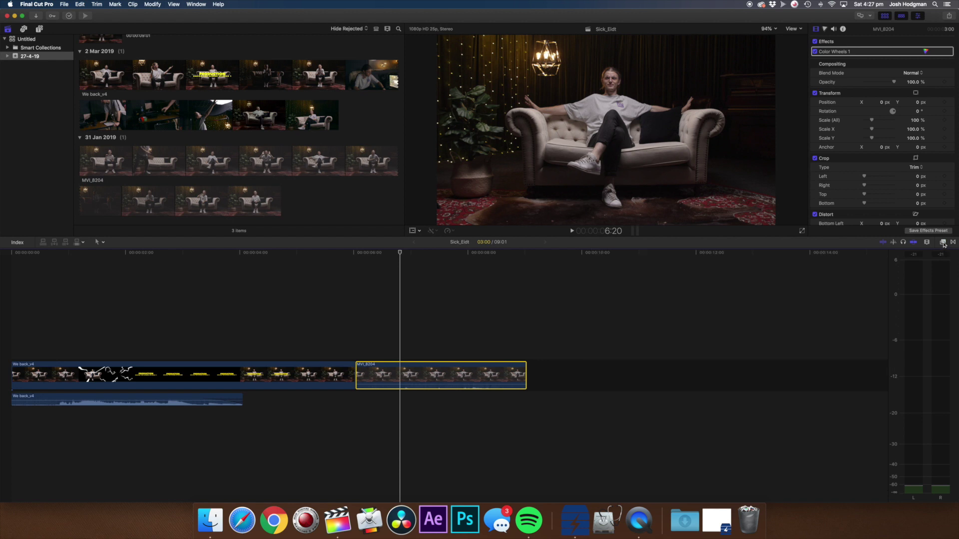
left_click(943, 244)
left_click(945, 244)
left_click(944, 243)
left_click(943, 243)
left_click(943, 243)
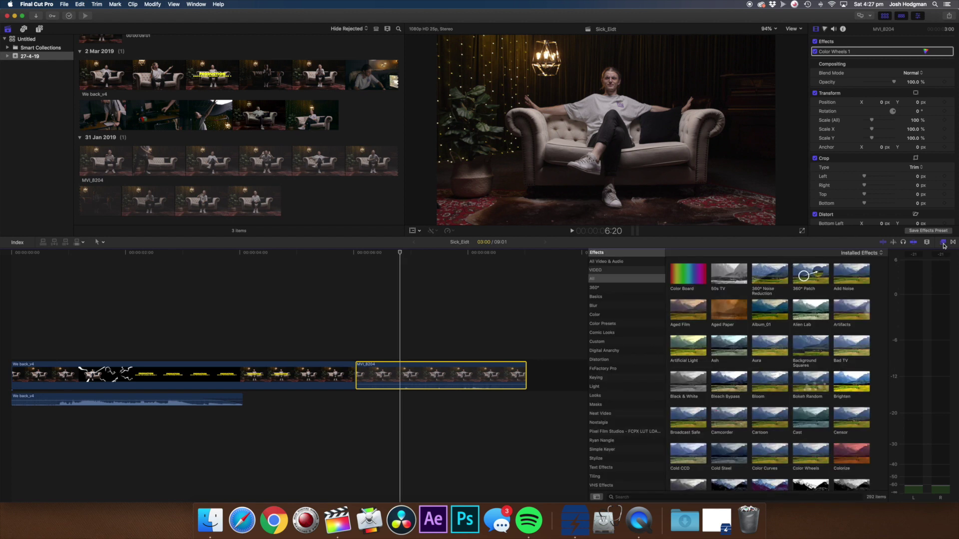
- Filter the effects to Masks and drop Draw Mask onto the MVI_8204 clip
scroll(613, 298, "down", 5)
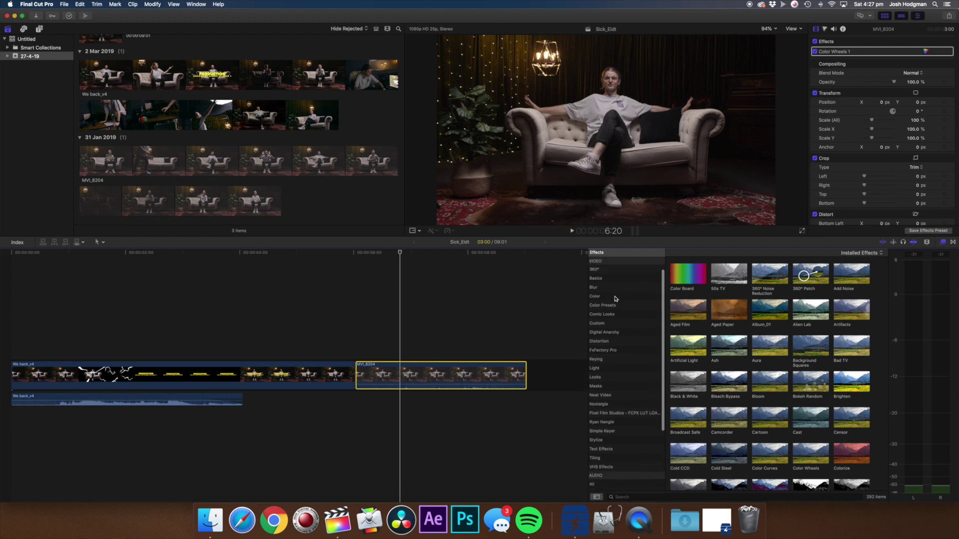
scroll(615, 299, "down", 5)
left_click(608, 308)
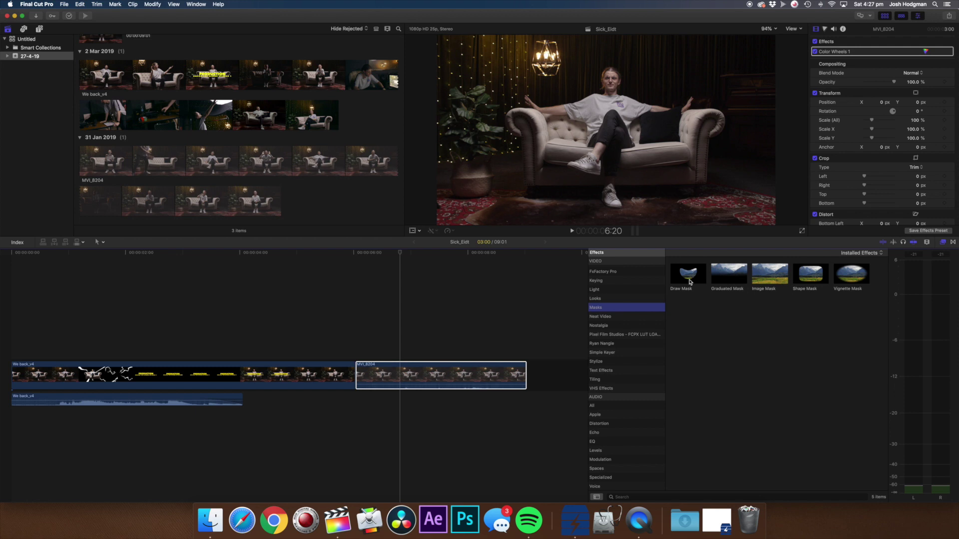
mouse_move(693, 278)
left_mouse_down()
mouse_move(462, 387)
mouse_move(463, 374)
left_mouse_up()
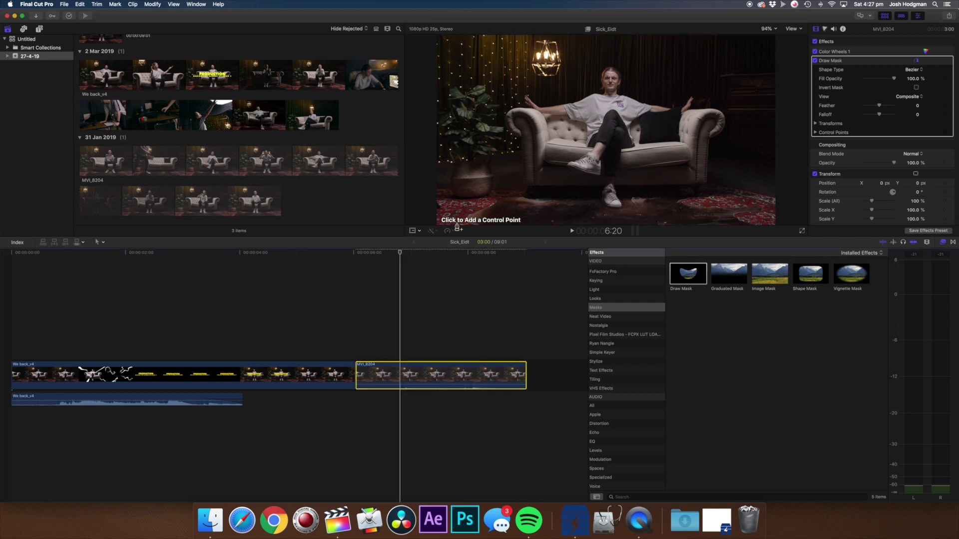
- At 200% zoom, trace a closed mask path from the shoe around sofa and person, then fit
left_click(618, 192)
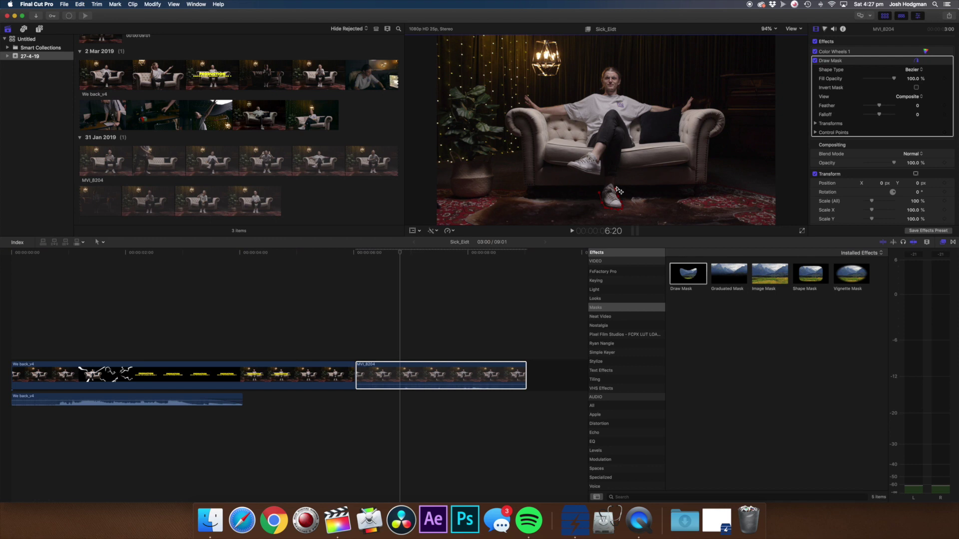
key("super+equal")
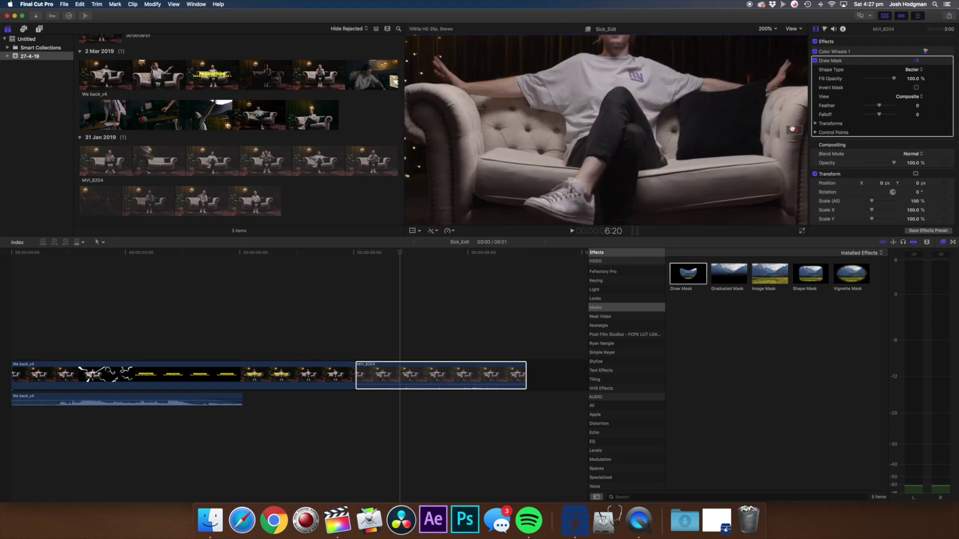
left_click_drag(792, 129, 795, 131)
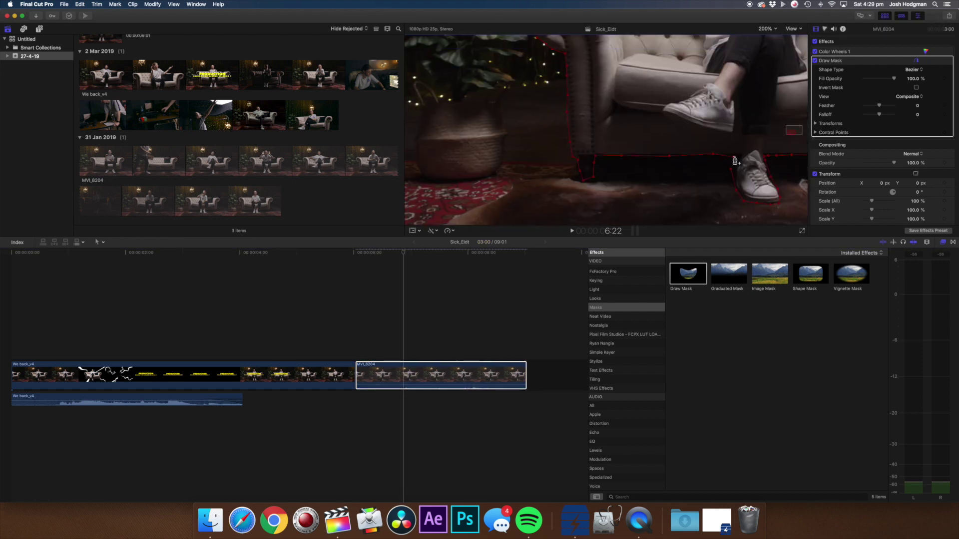
left_click(732, 173)
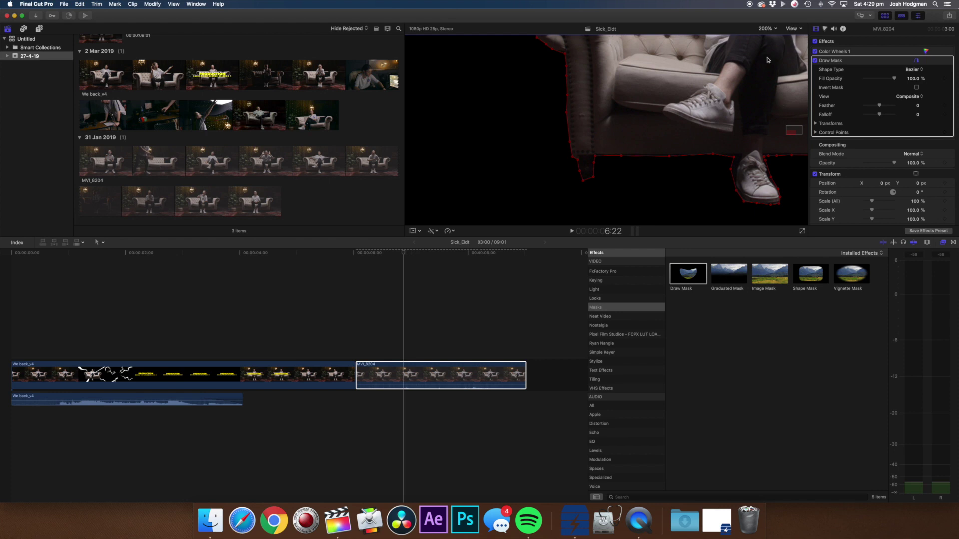
key("super+minus")
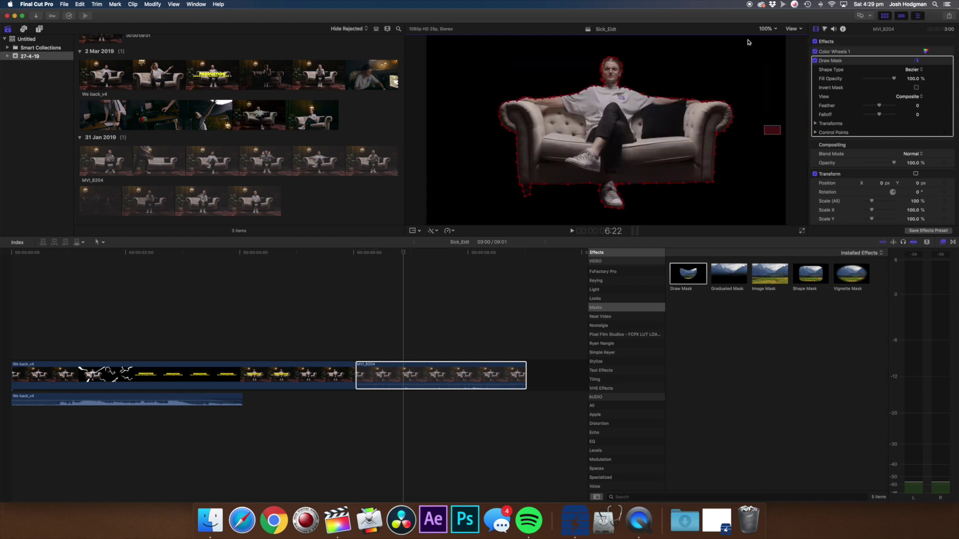
left_click(770, 30)
left_click(771, 32)
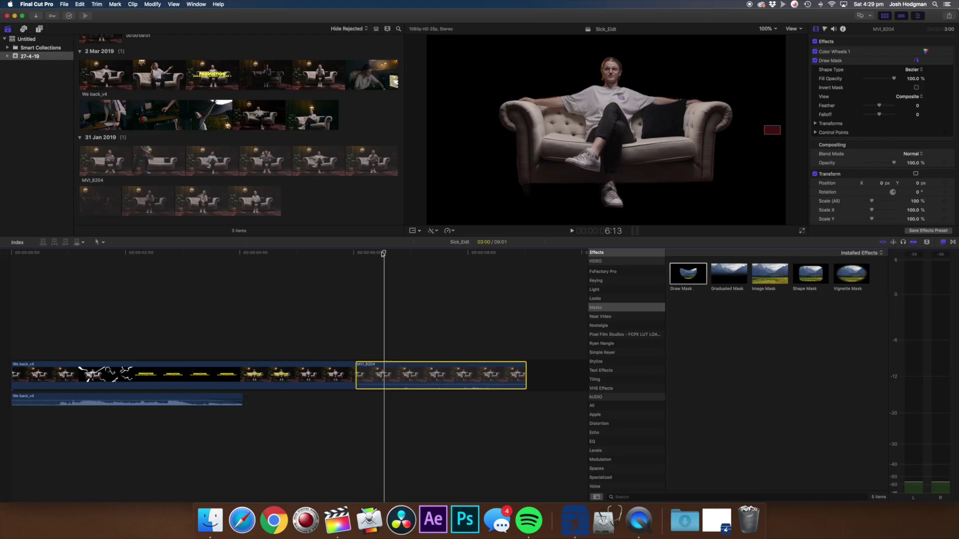
left_click(48, 253)
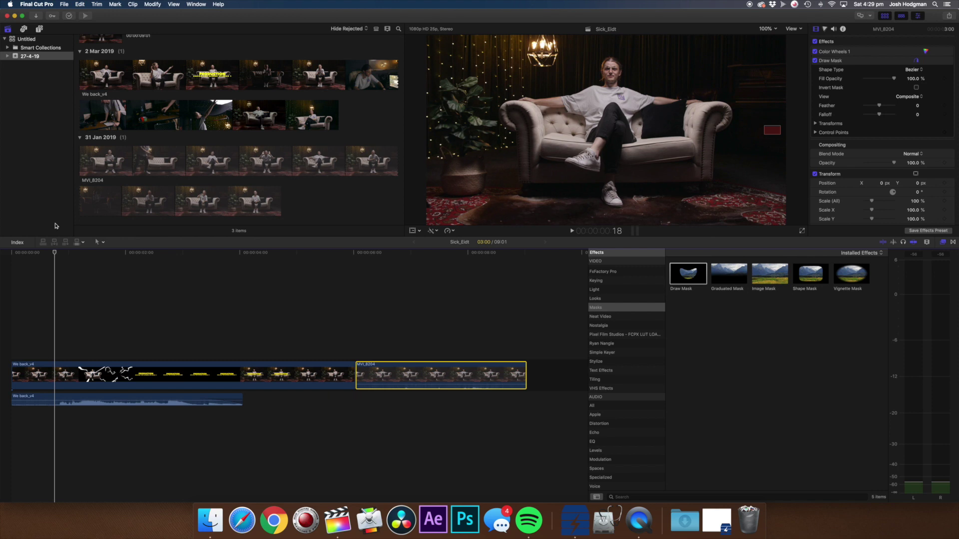
left_click_drag(56, 225, 82, 231)
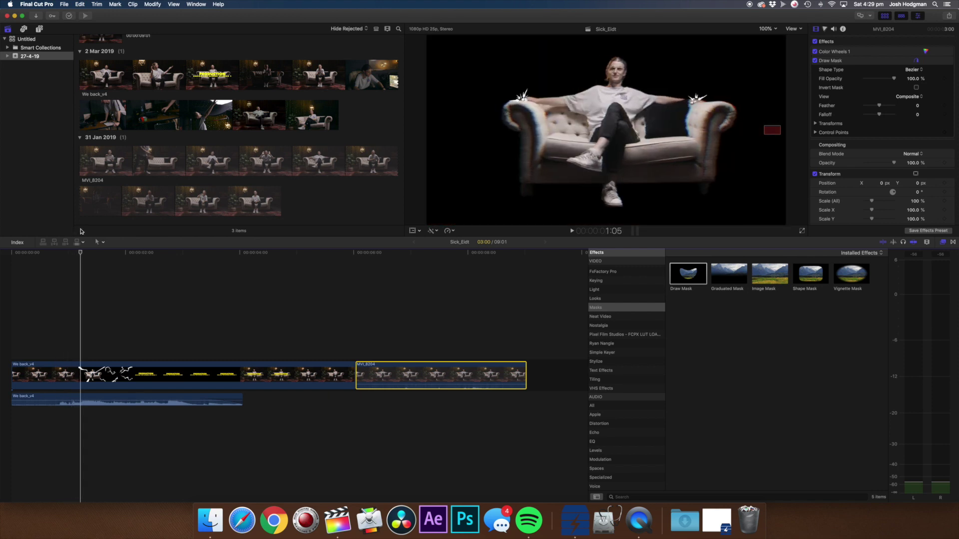
left_click_drag(82, 232, 66, 233)
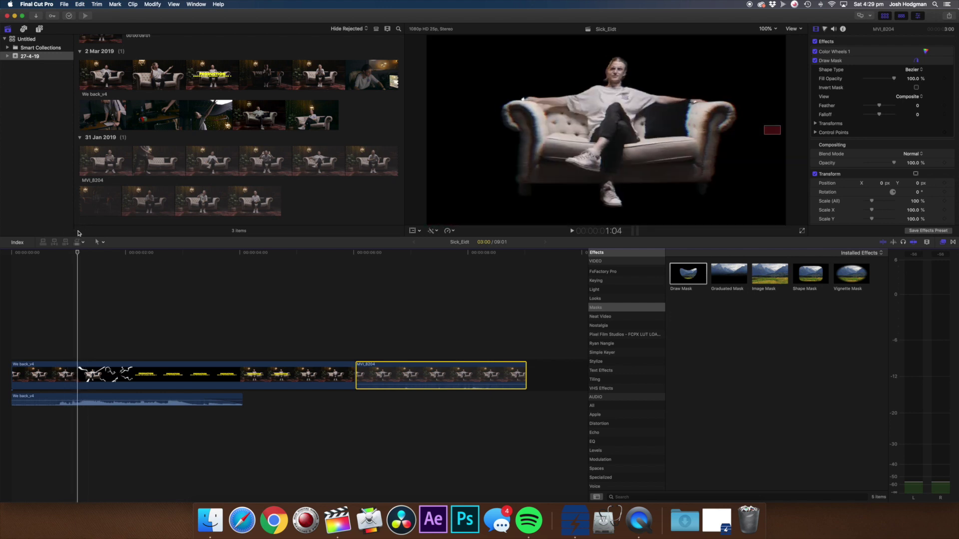
key("space")
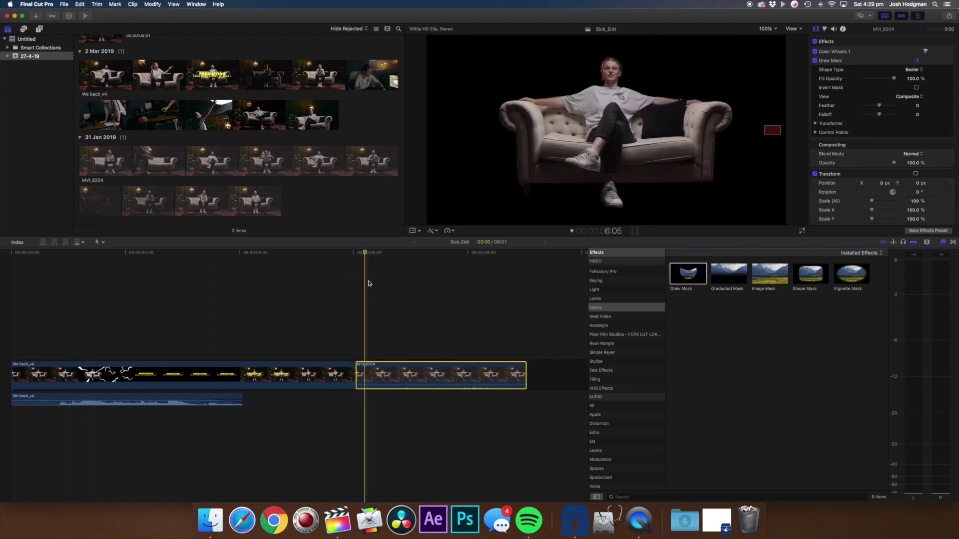
key("space")
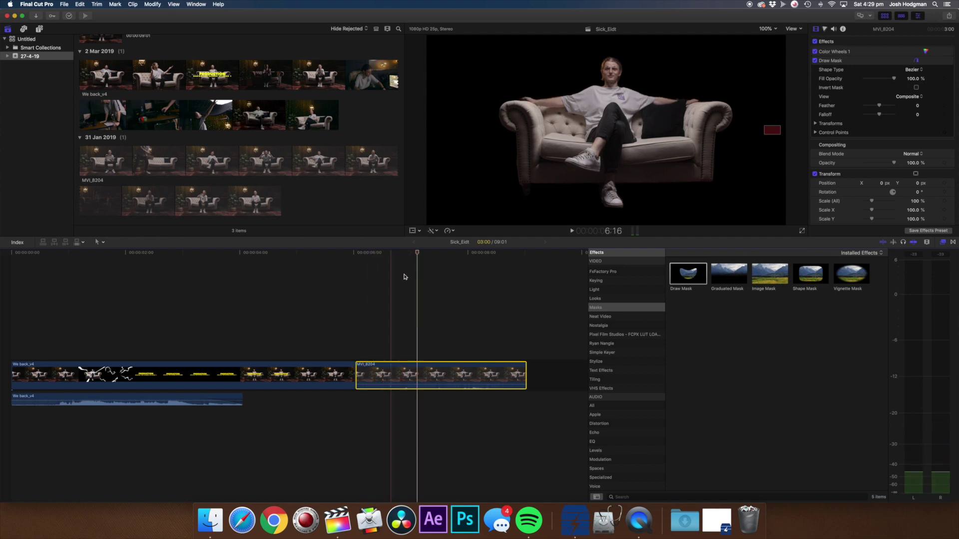
left_click(407, 371)
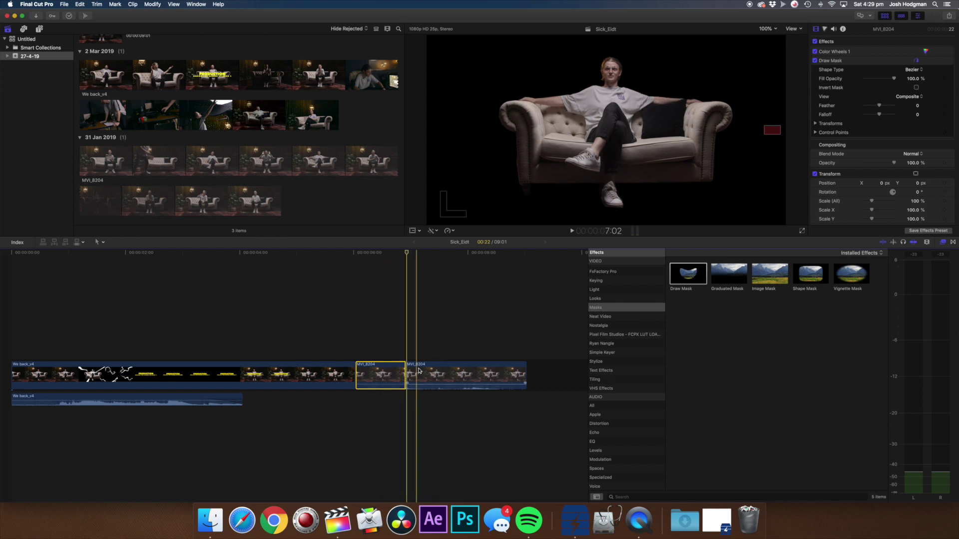
left_click(434, 370)
left_click(384, 336)
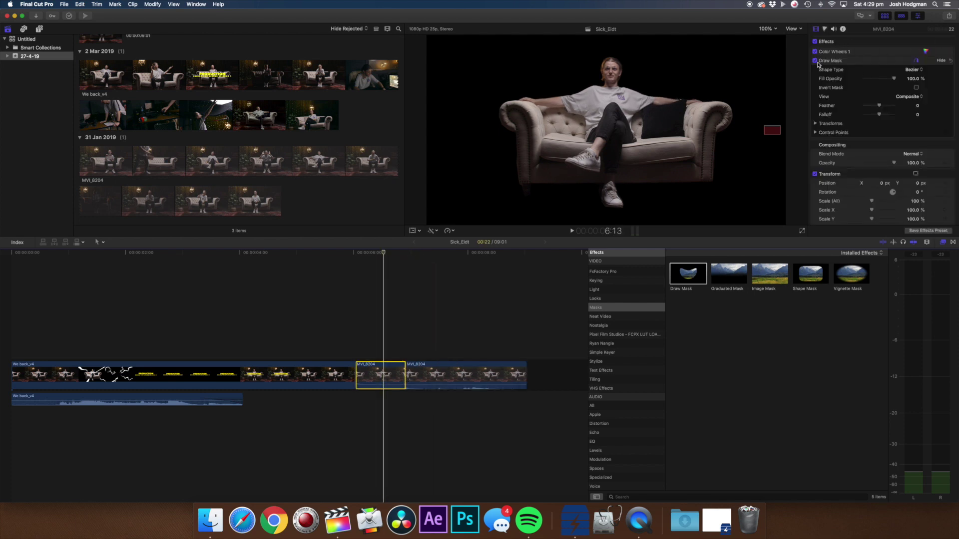
left_click(815, 61)
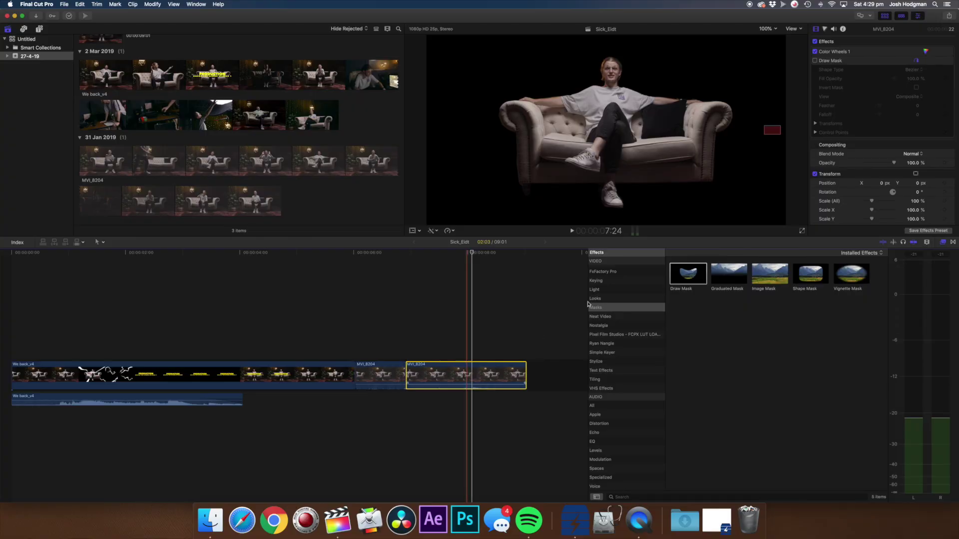
- Drop Bad TV from Stylize onto the second MVI_8204 clip and play back the glitch
scroll(627, 312, "up", 5)
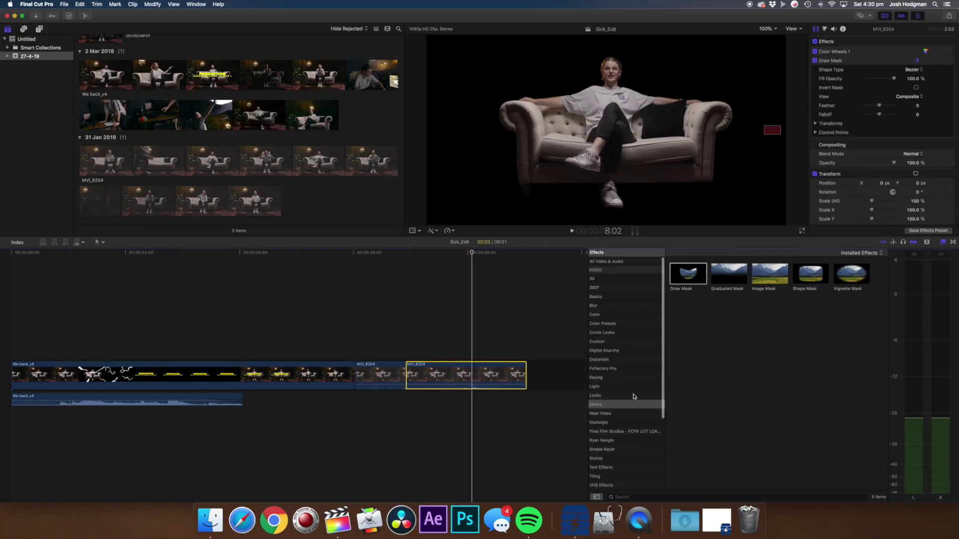
left_click(618, 360)
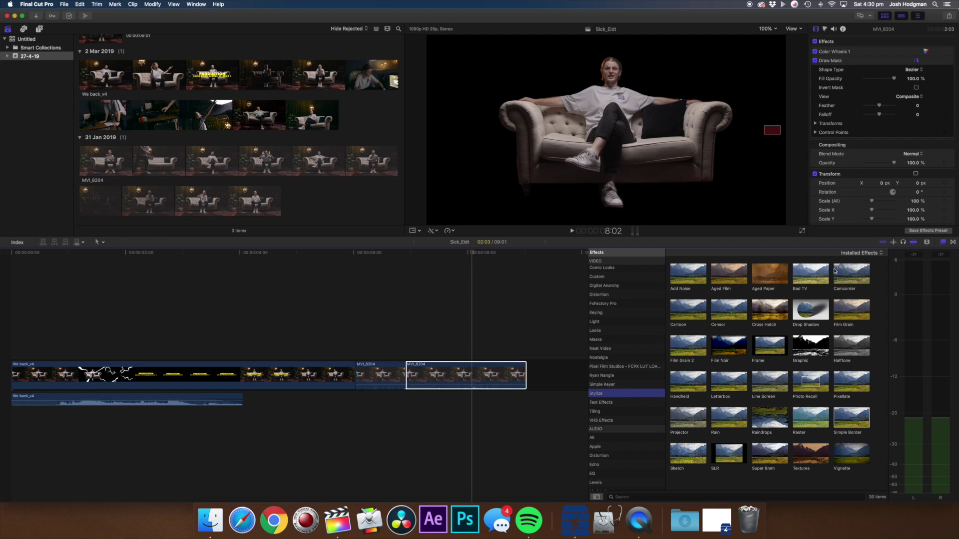
left_click_drag(807, 274, 483, 374)
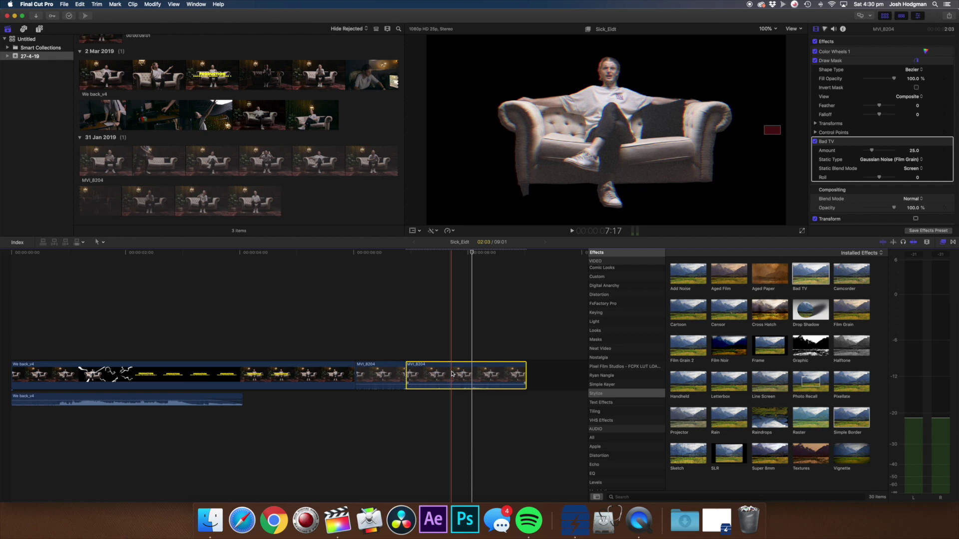
key("space")
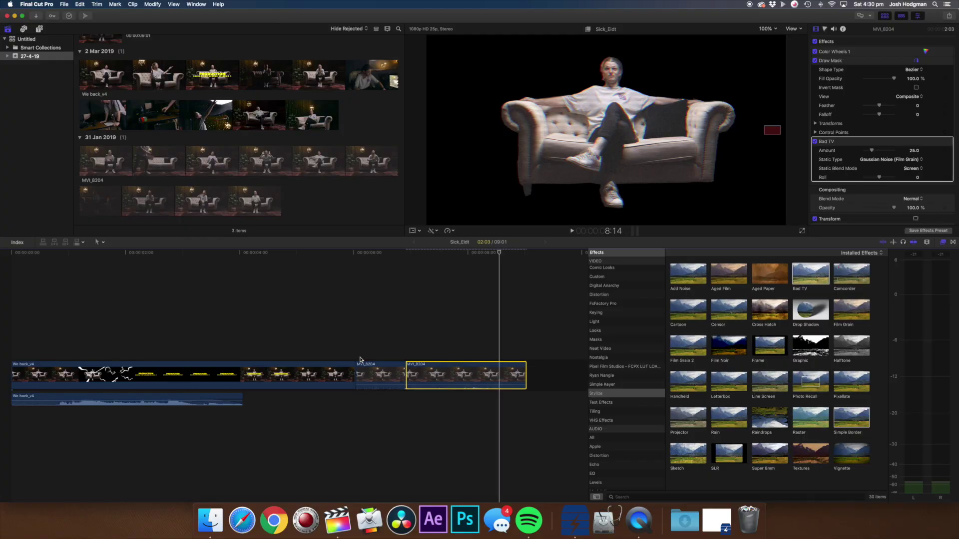
key("space")
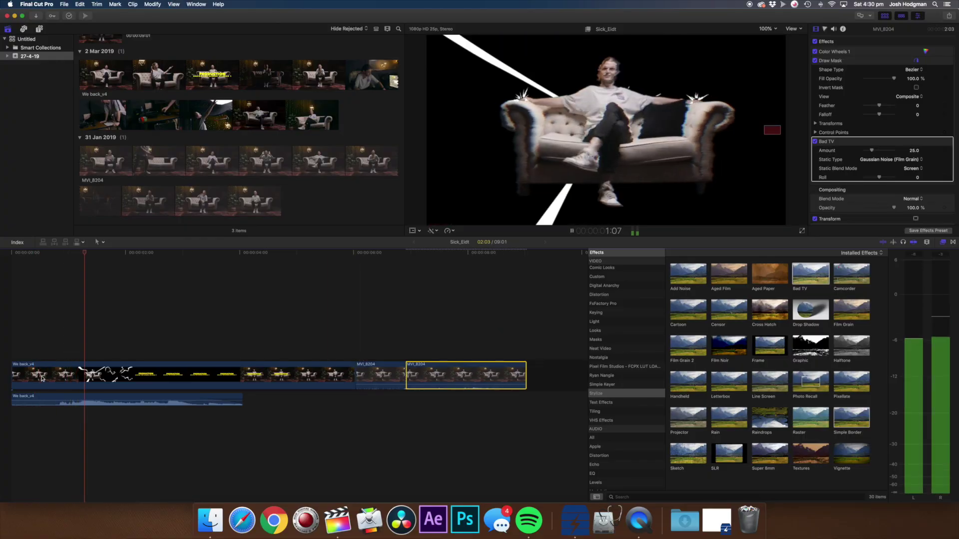
key("space")
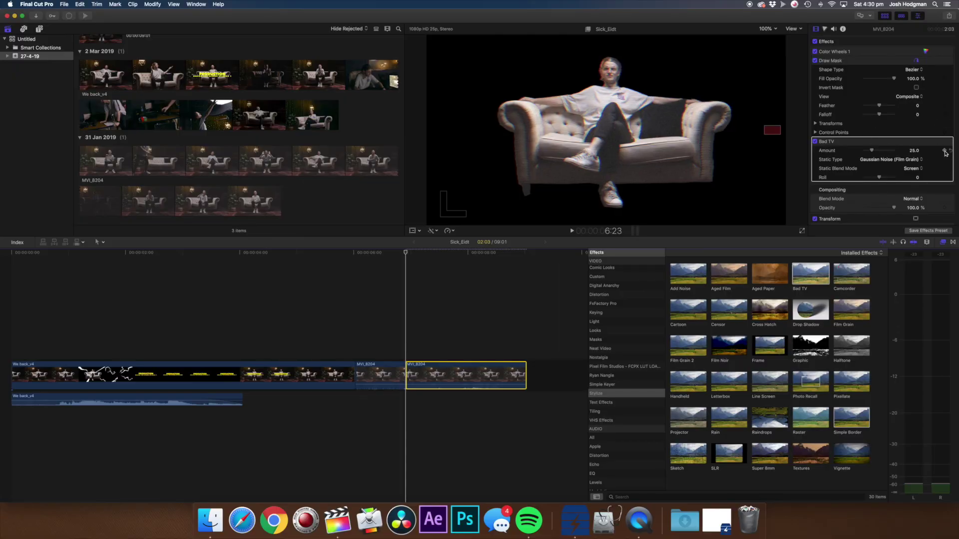
- Keyframe Bad TV Amount at 69, then lower it almost to nothing around 7:07
left_click_drag(872, 152, 885, 151)
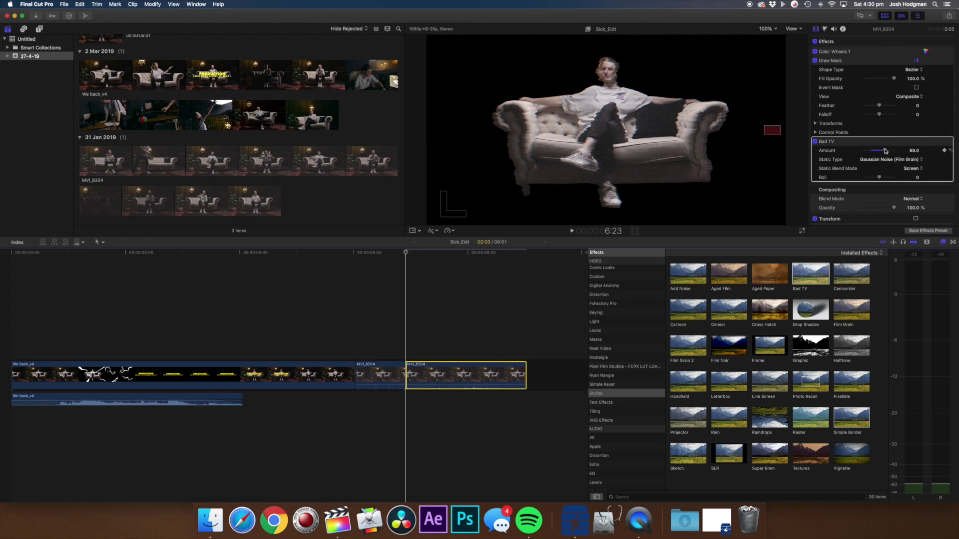
left_click(407, 253)
left_click_drag(407, 253, 428, 253)
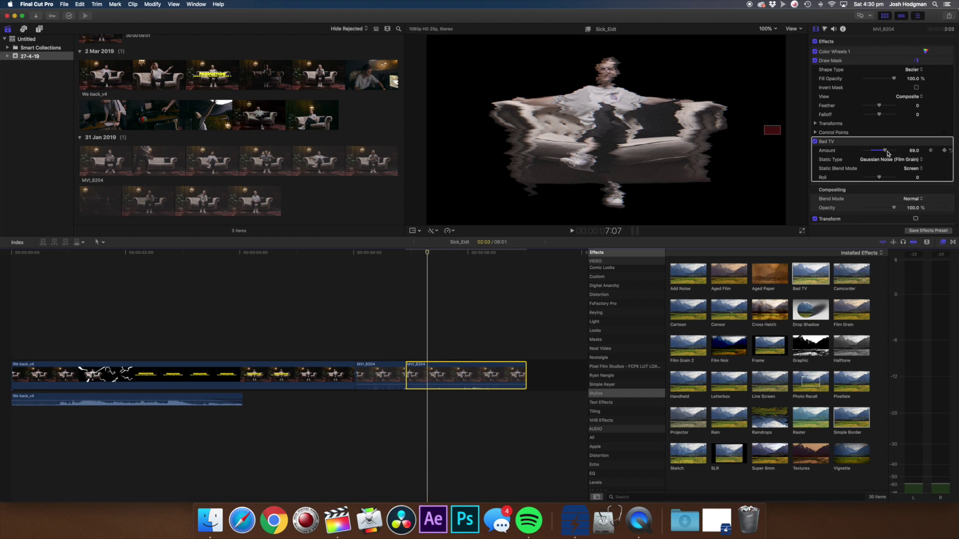
left_click_drag(888, 154, 869, 154)
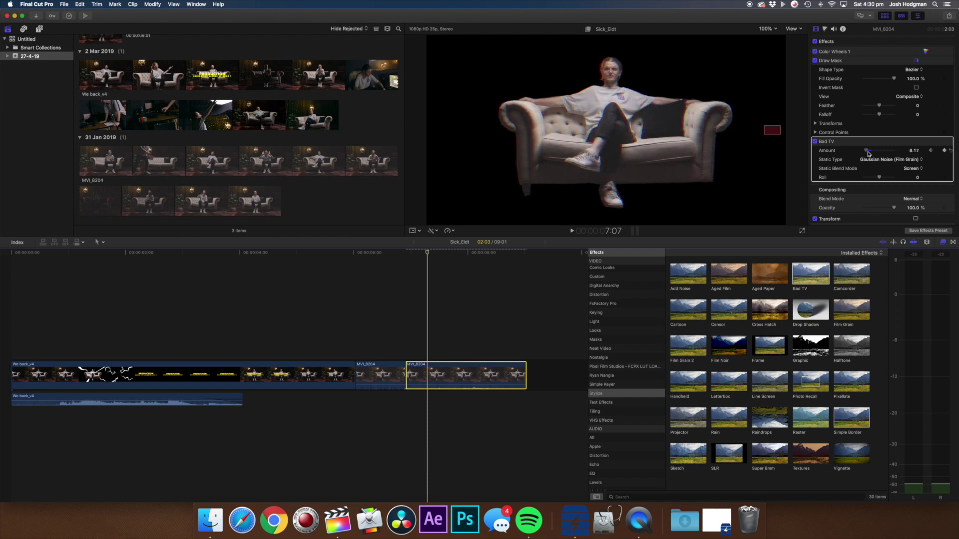
- Keep Blue Noise as the Bad TV static type and play back the keyframed glitch
left_click(903, 161)
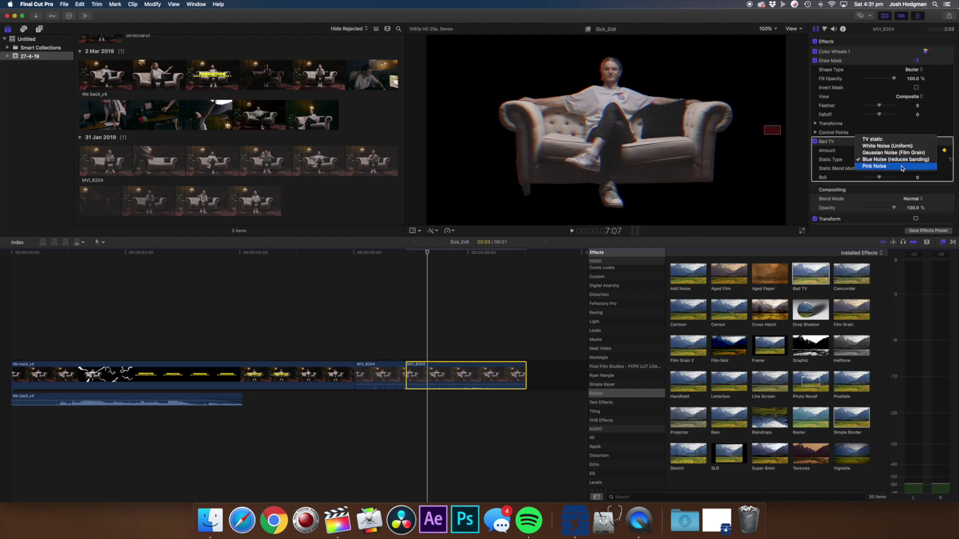
left_click(902, 160)
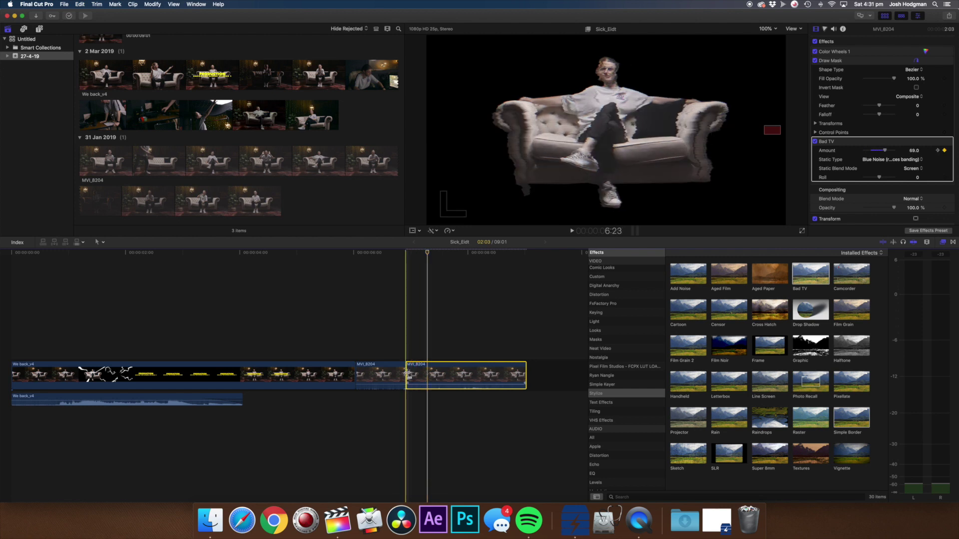
key("space")
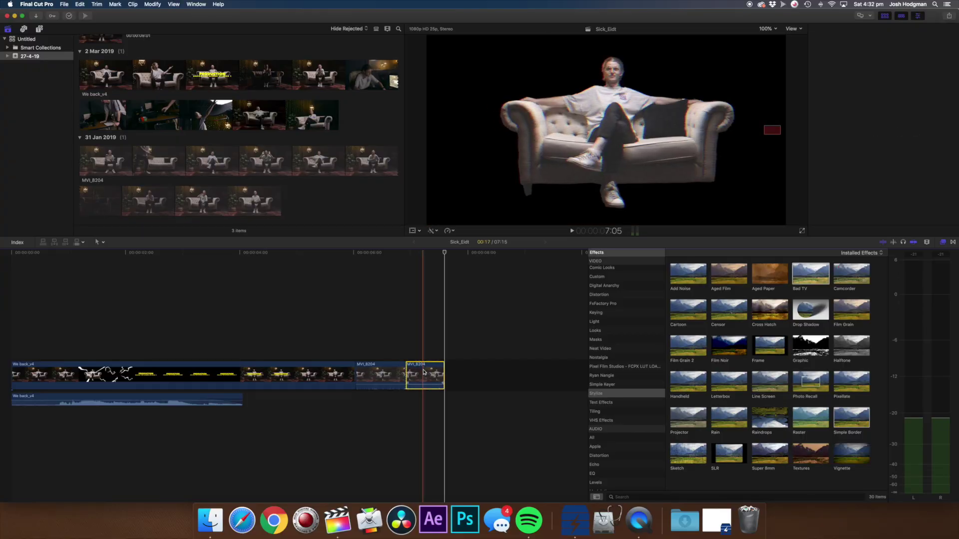
- Paste a copy of the glitched couch clip and connect it beneath the main storyline
key("super+4")
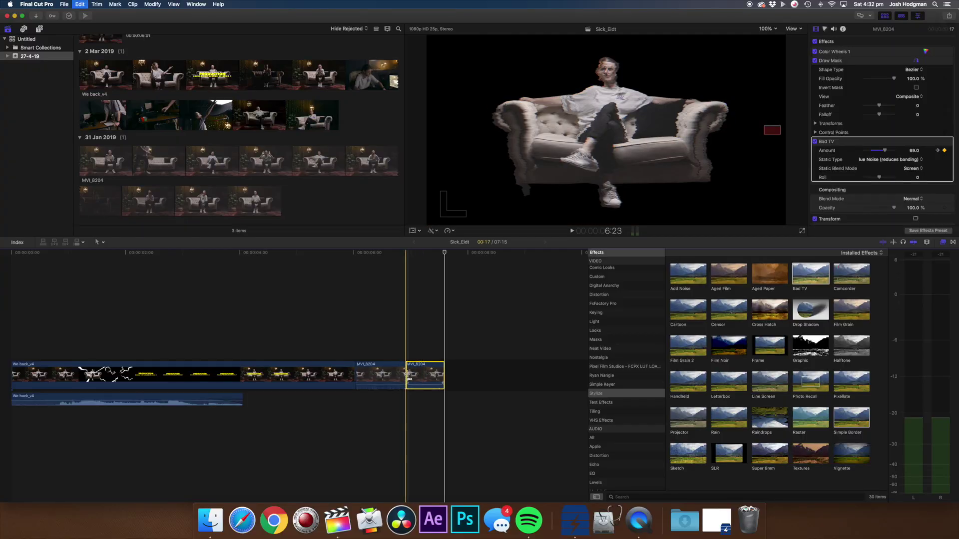
key("super+v")
left_click(425, 376)
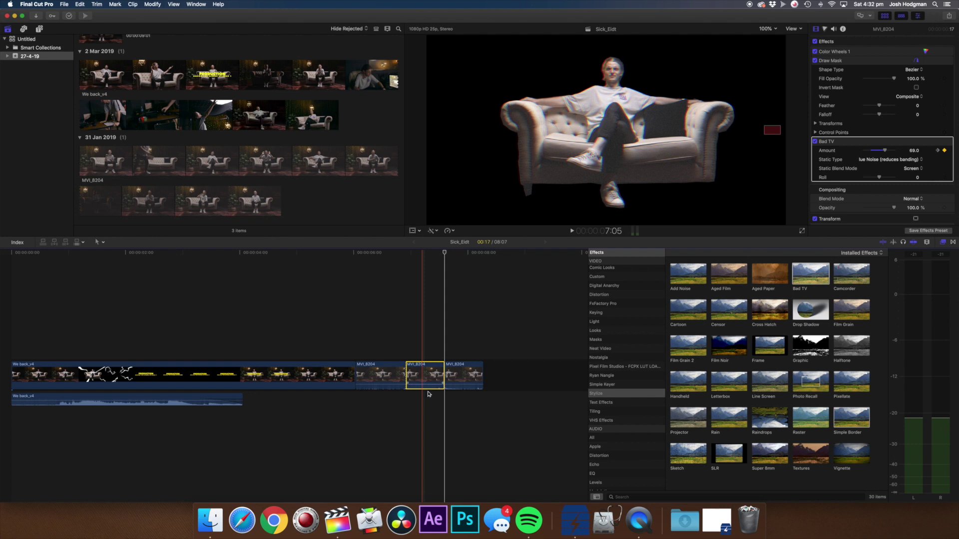
left_click_drag(427, 375, 423, 407)
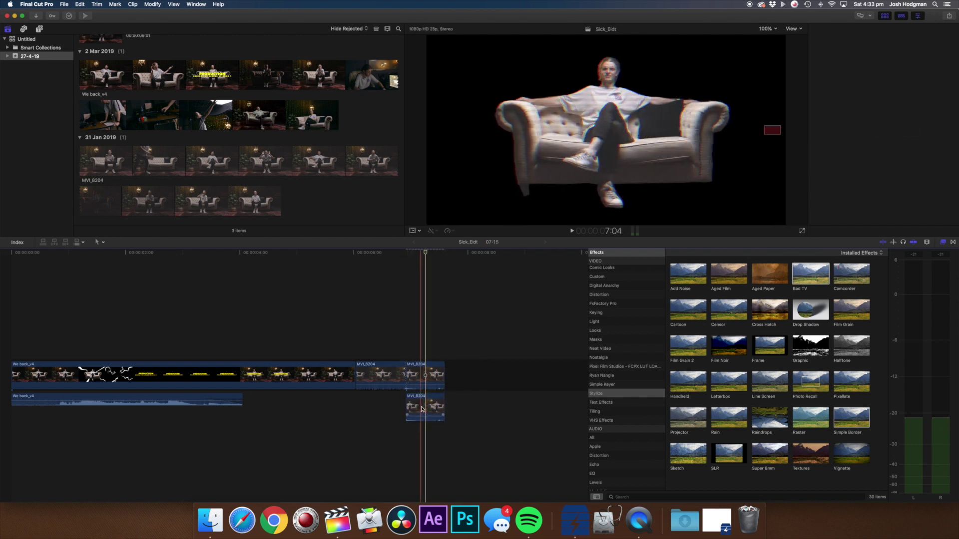
- On the lower copy, invert the Draw Mask, turn off Bad TV, and play the result
left_click(424, 406)
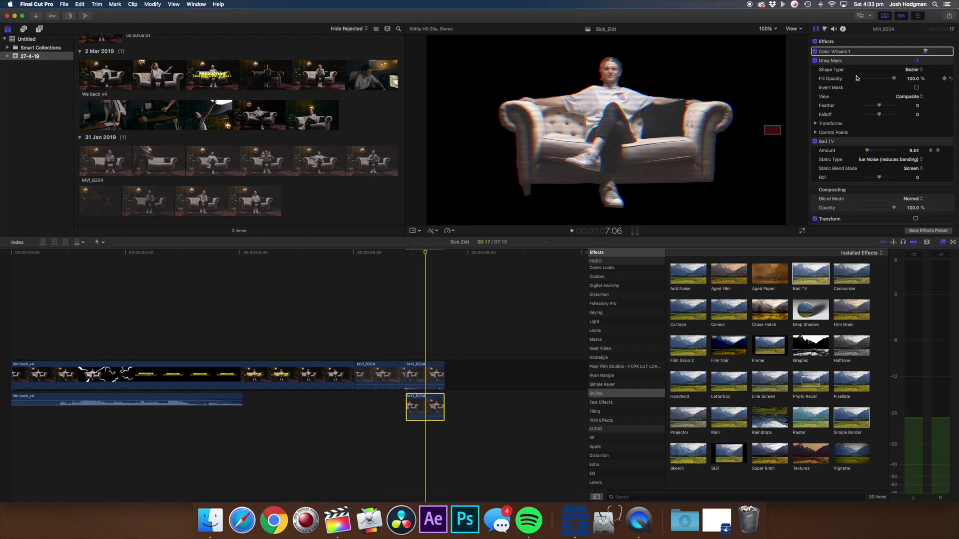
left_click(916, 89)
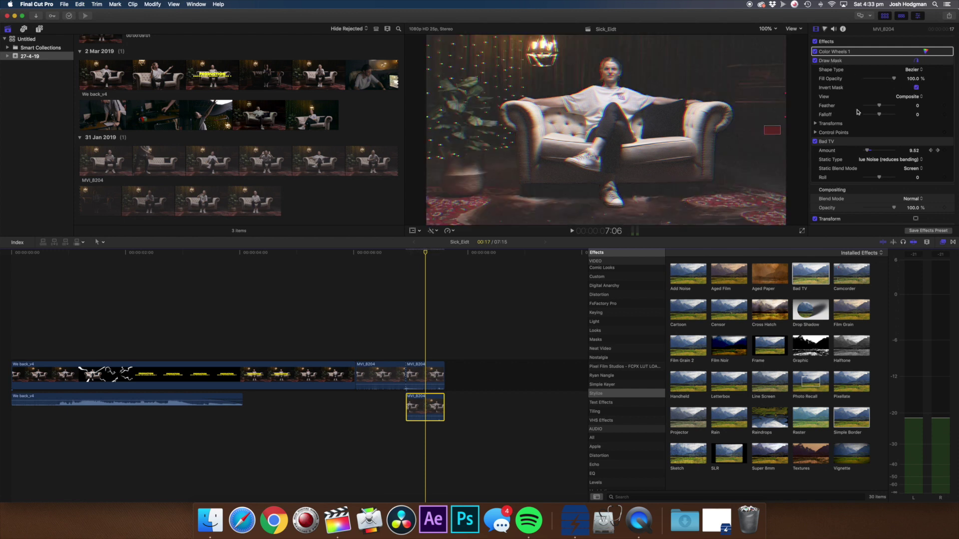
left_click(815, 142)
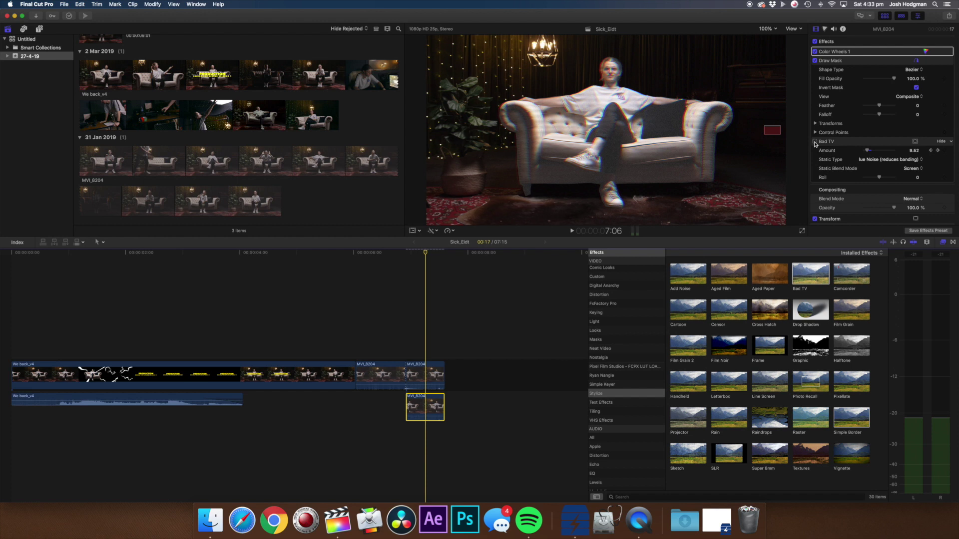
key("space")
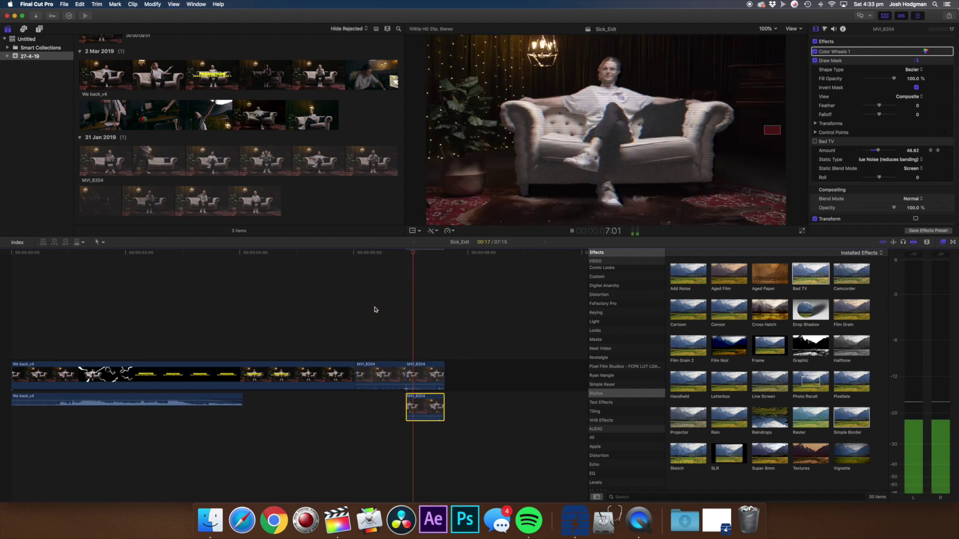